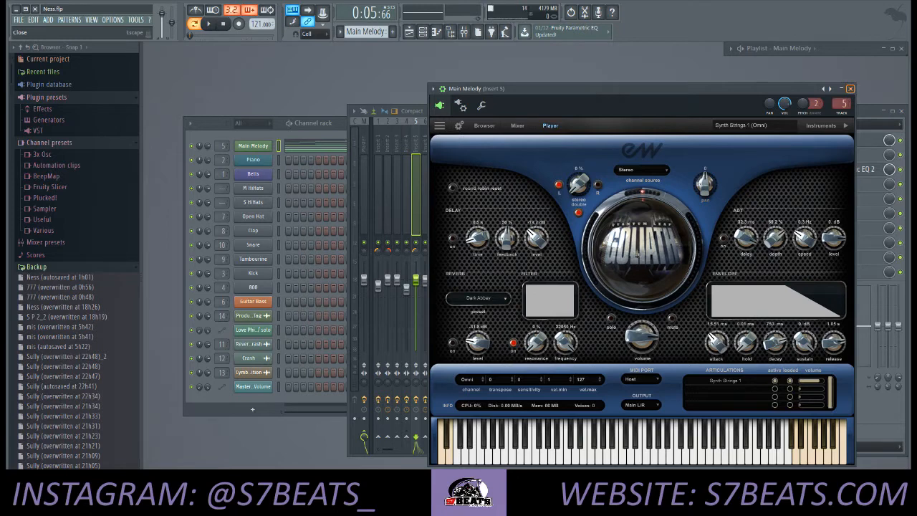
- Close the Main Melody instrument and inspect the Fruity Parametric EQ 2 and Gross Beat settings on its mixer insert
left_click(850, 88)
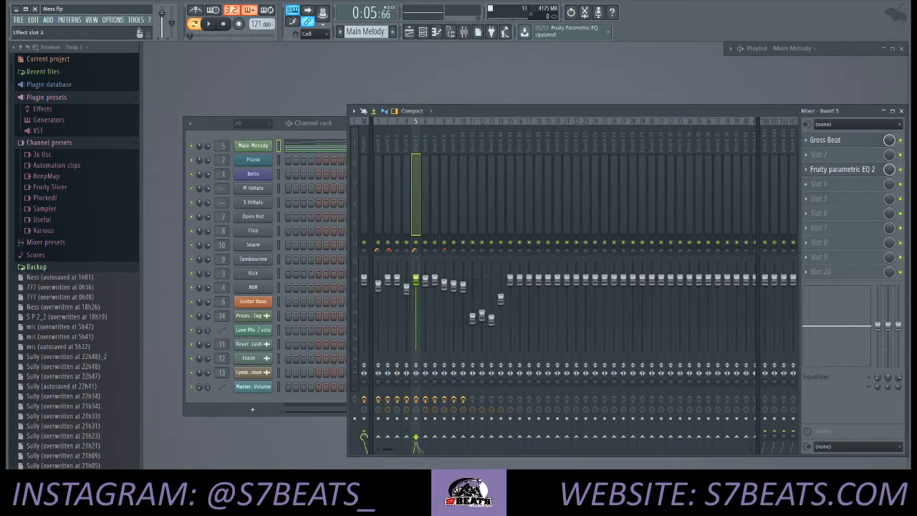
left_click(815, 169)
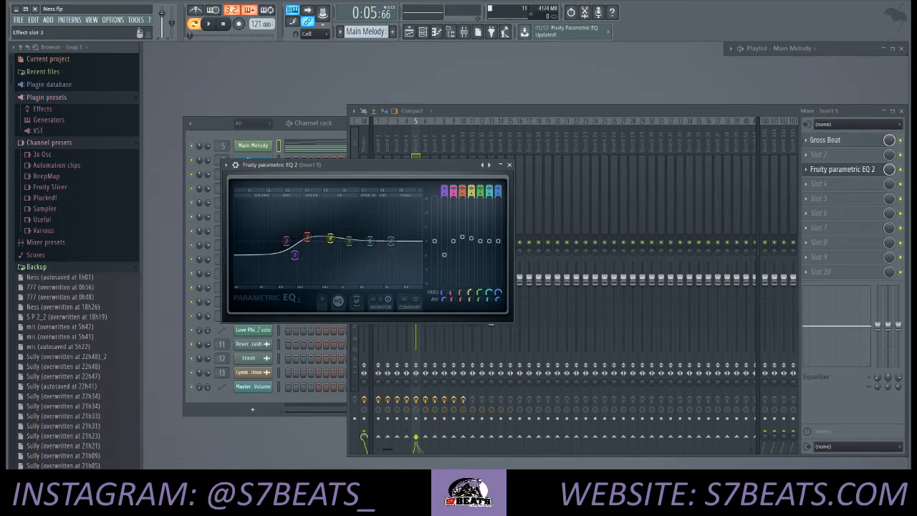
left_click(825, 140)
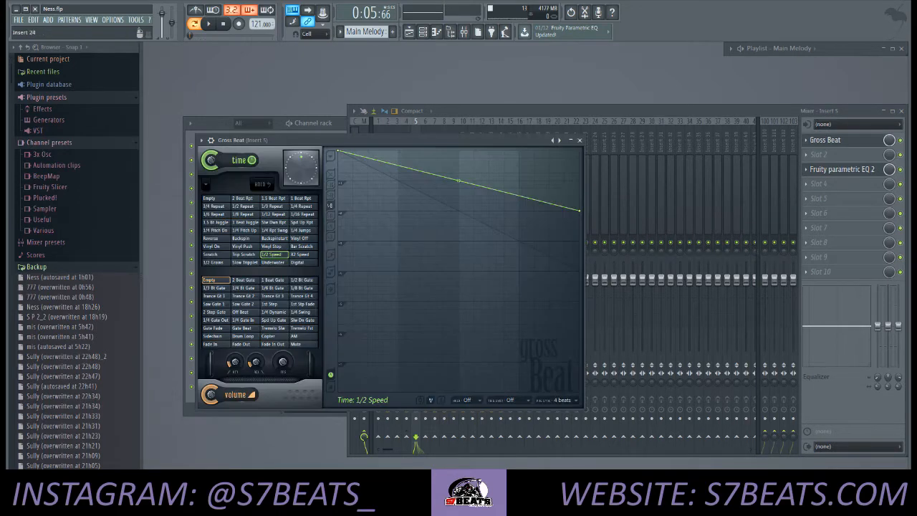
left_click(580, 141)
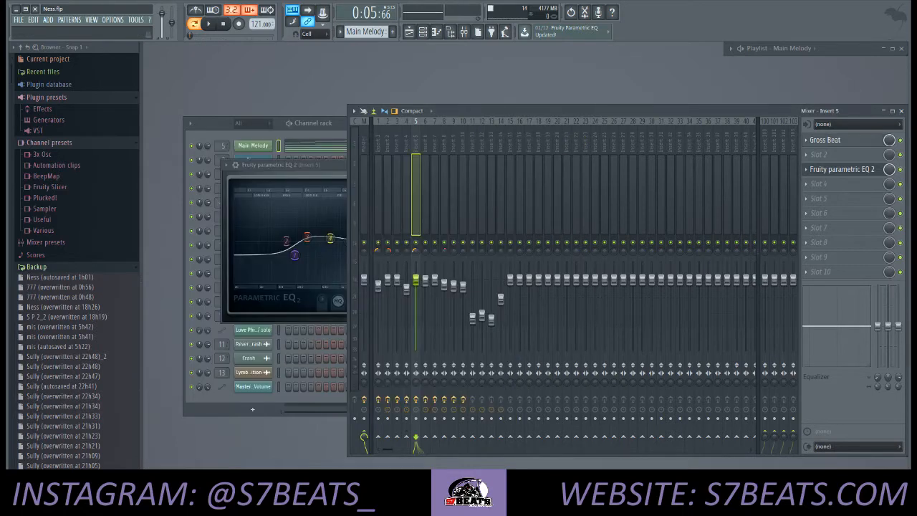
- Open the Main Melody channel in the piano roll and play its pattern while viewing the chord and melody notes
left_click(253, 146)
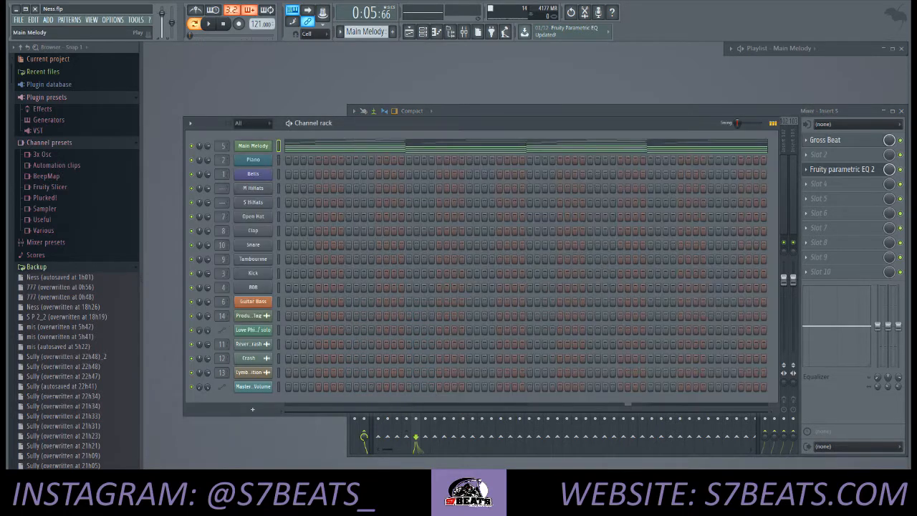
key("F7")
key("space")
scroll(629, 162, "down", 7)
left_click_drag(495, 75, 622, 75)
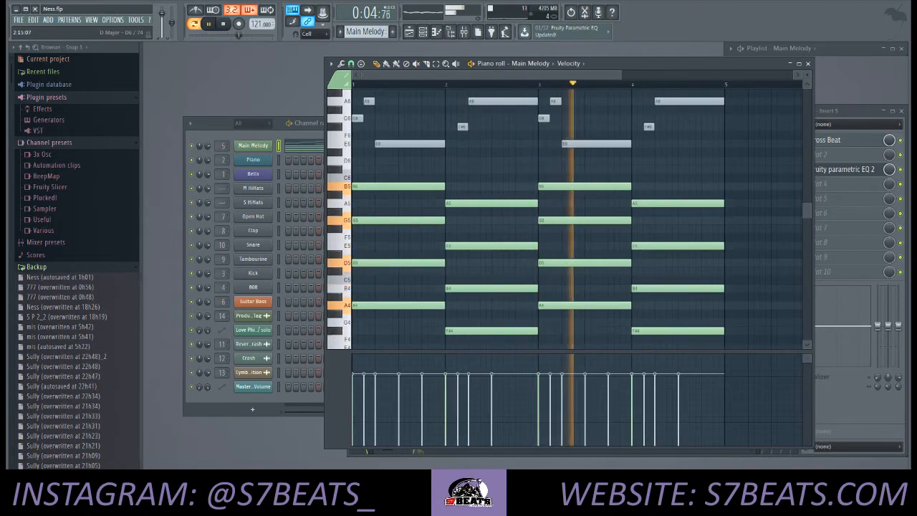
scroll(566, 215, "down", 2)
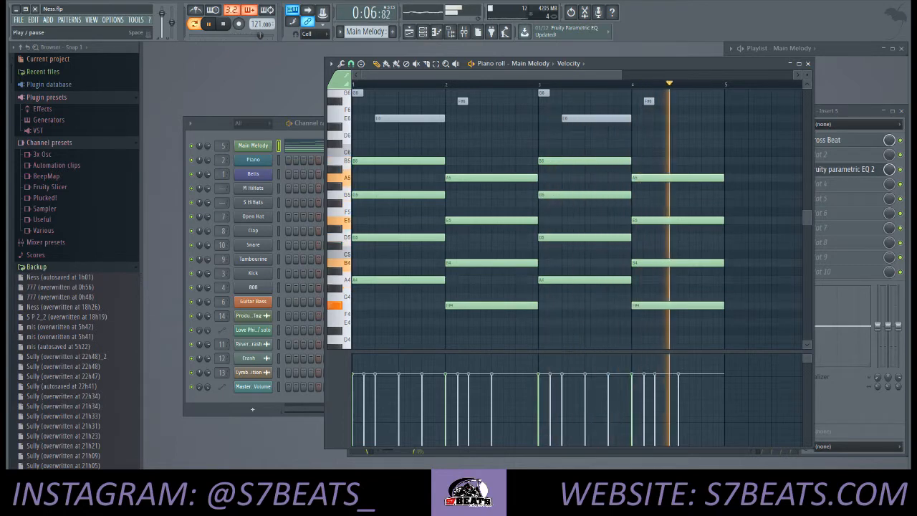
key("space")
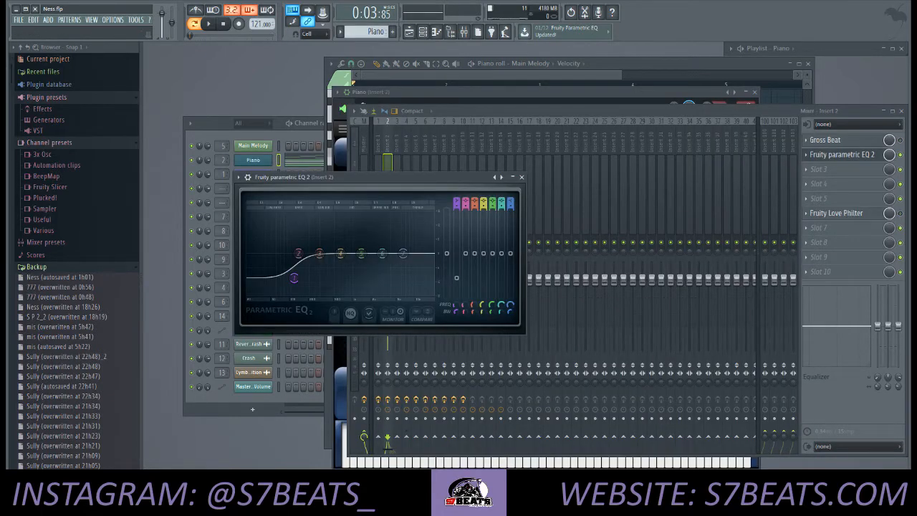
- Review the Piano channel's EQ, its Goliath instrument and the Fruity Love Philter effect, closing each plugin window
left_click_drag(401, 177, 455, 179)
left_click(575, 178)
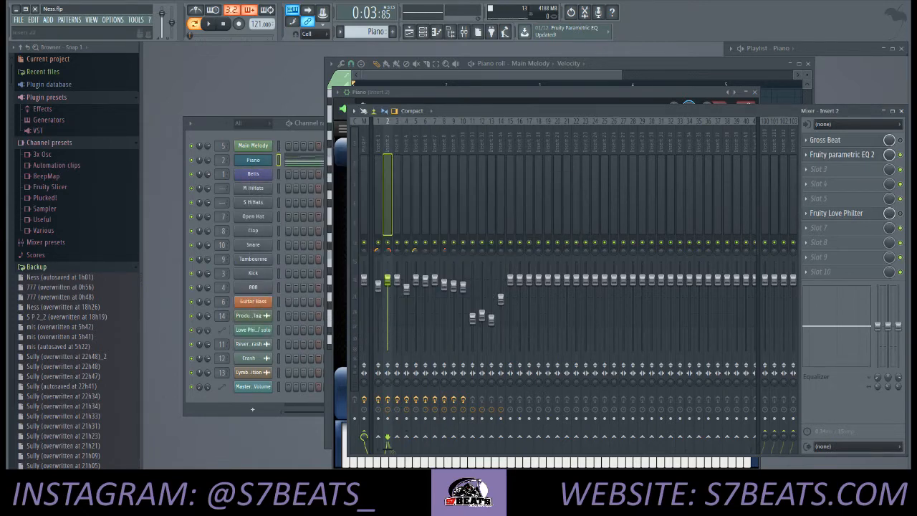
left_click(545, 92)
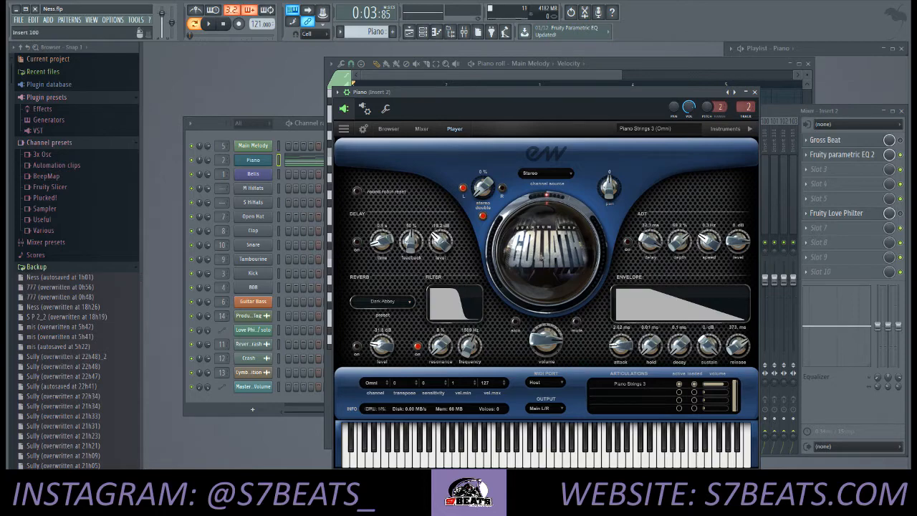
left_click(755, 92)
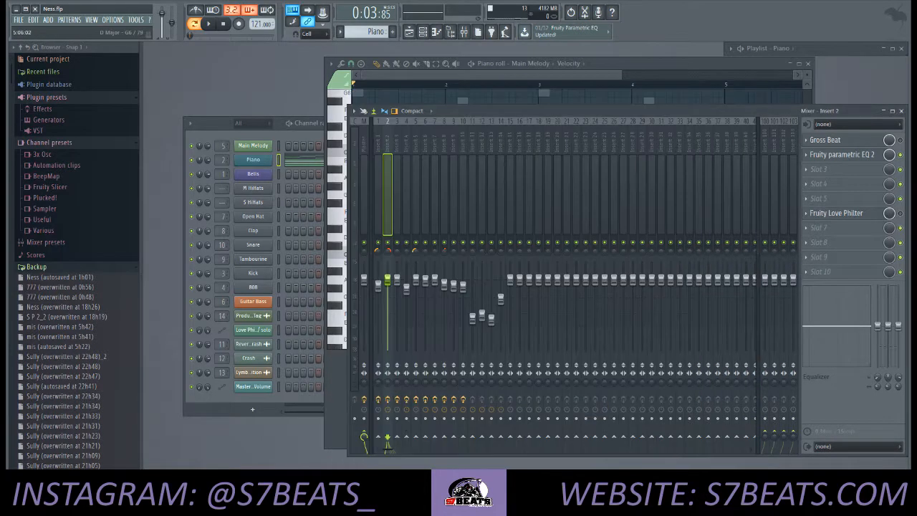
left_click(836, 213)
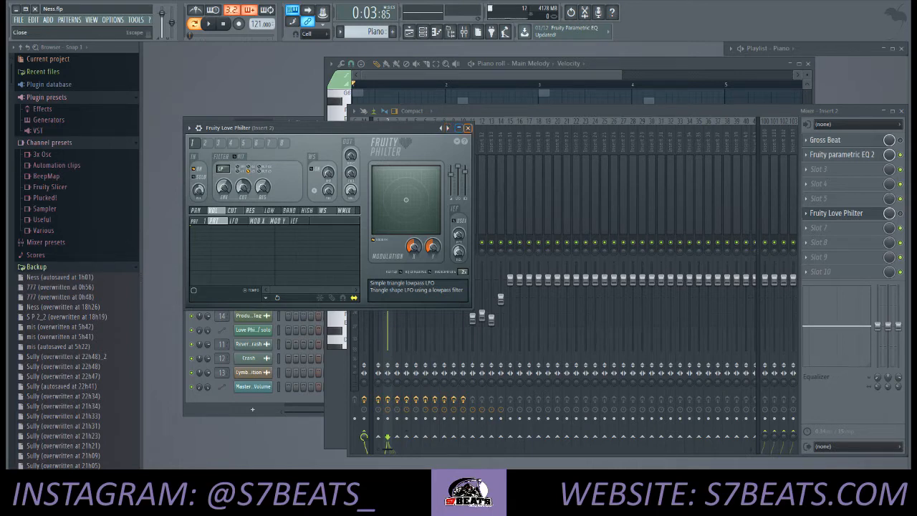
left_click(468, 127)
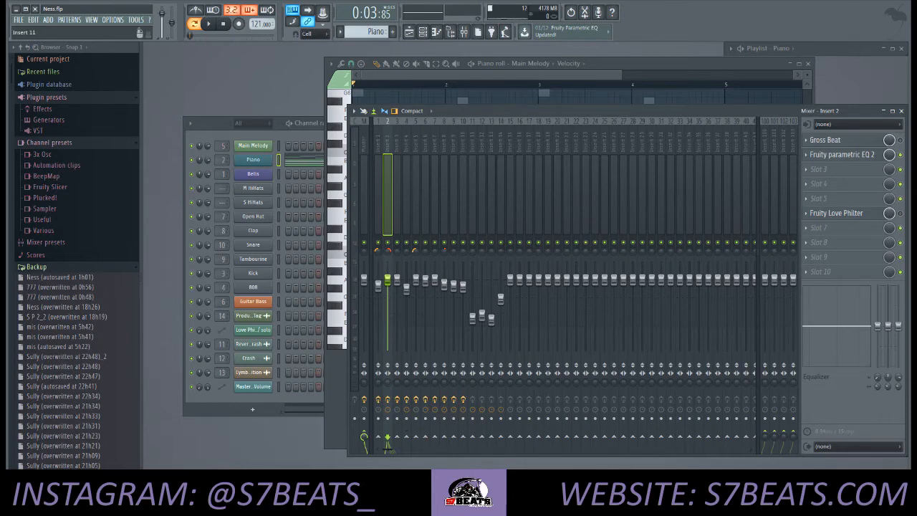
- Show the Piano channel's notes in the piano roll, play the pattern and close the piano roll
left_click(558, 64)
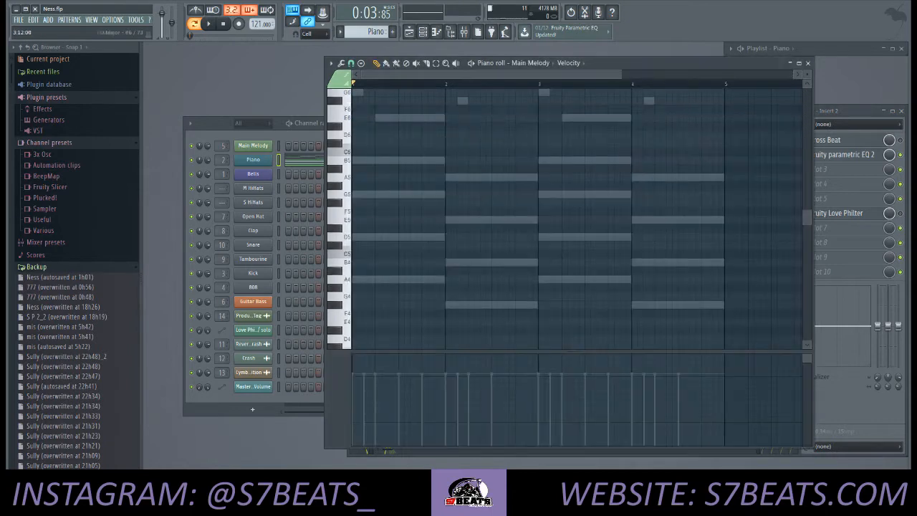
left_click(279, 160)
key("F7")
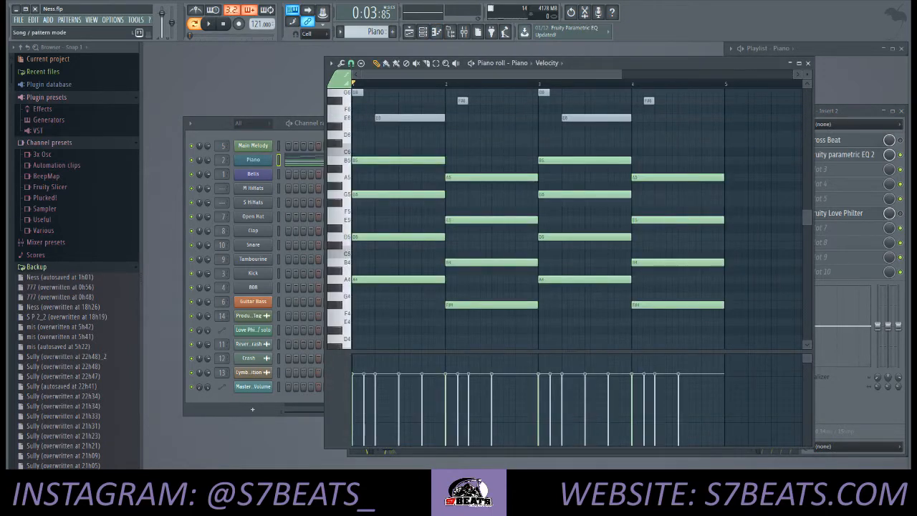
key("space")
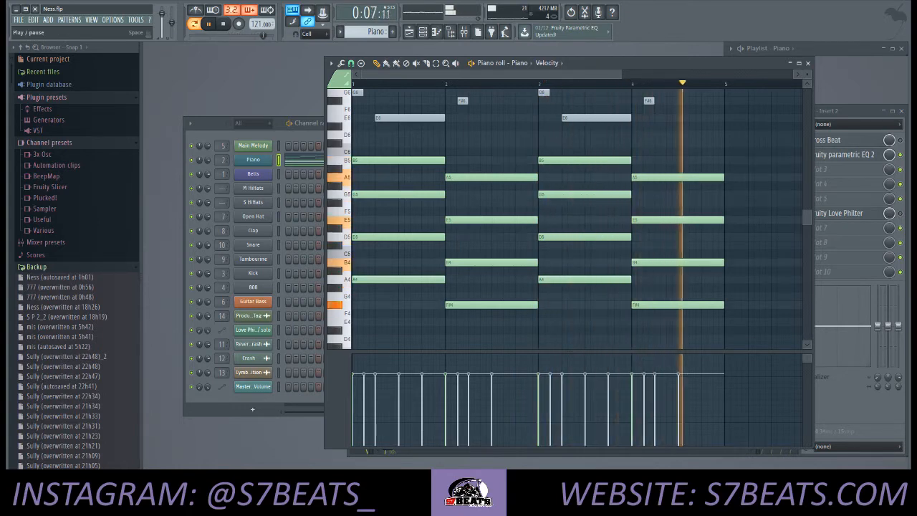
key("space")
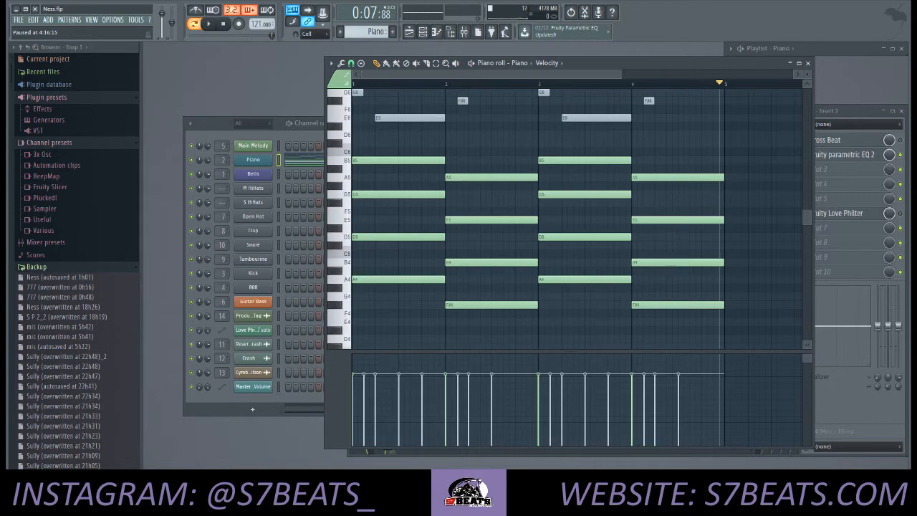
scroll(537, 215, "up", 5)
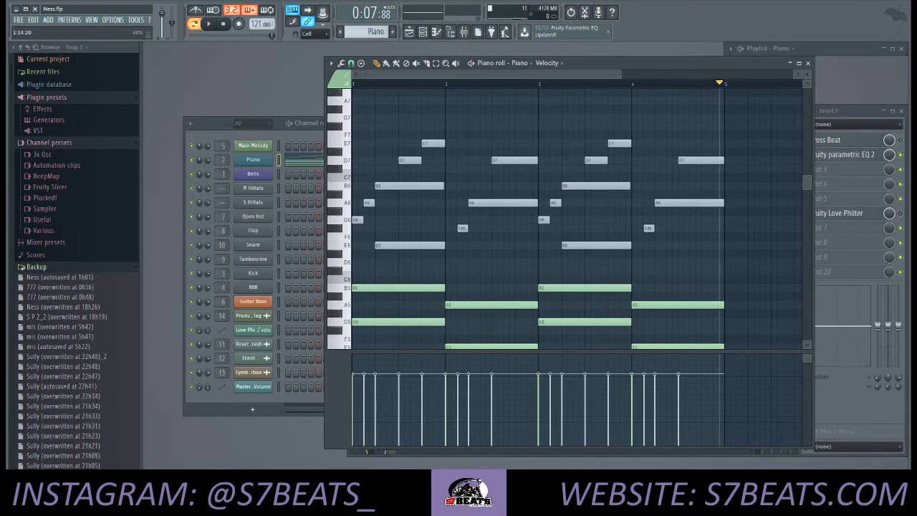
left_click(807, 63)
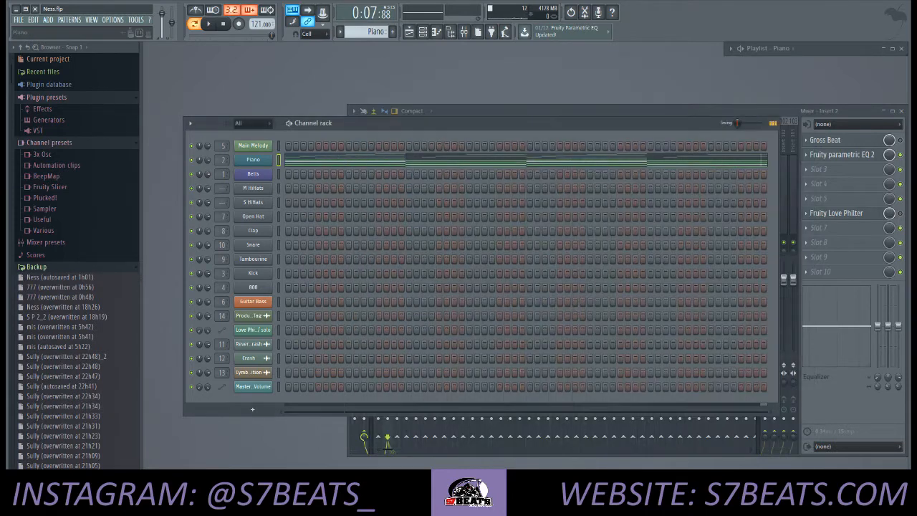
- Inspect the Bells channel's Nexus preset and the Gross Beat in its second effect slot, closing both windows
left_click(253, 174)
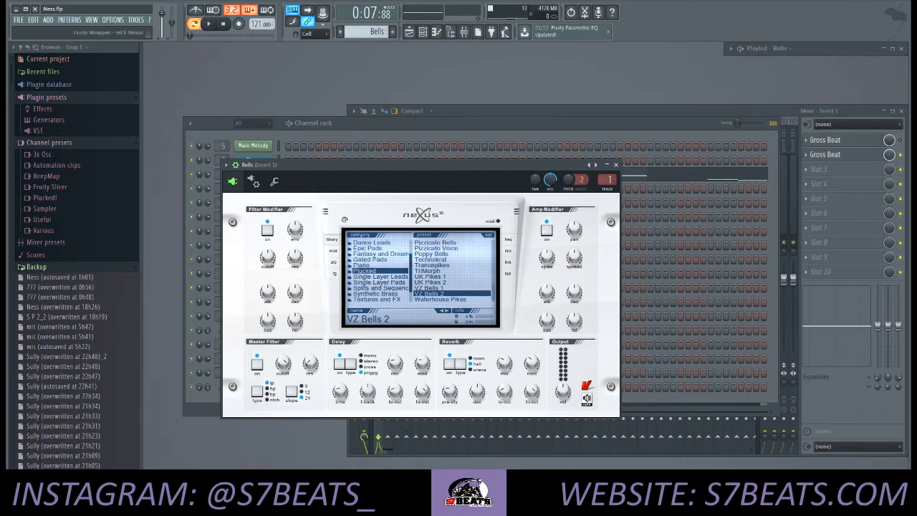
left_click(616, 164)
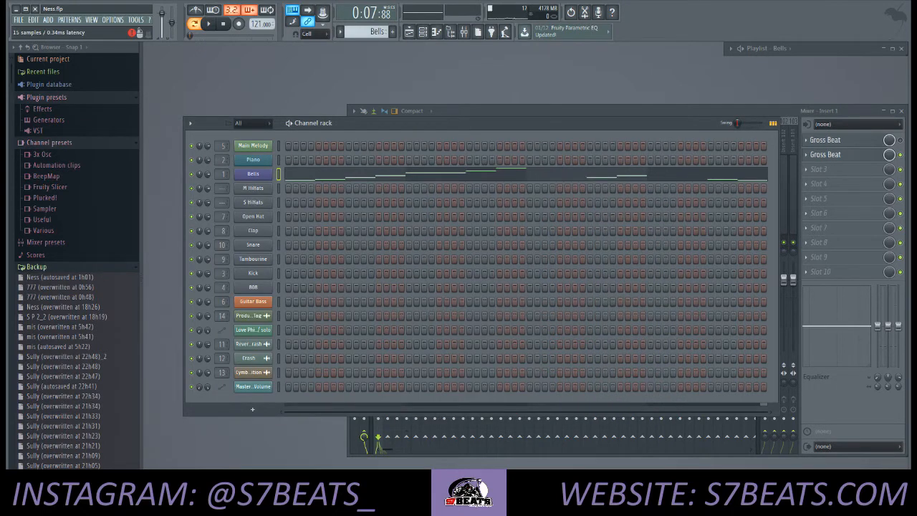
left_click(825, 154)
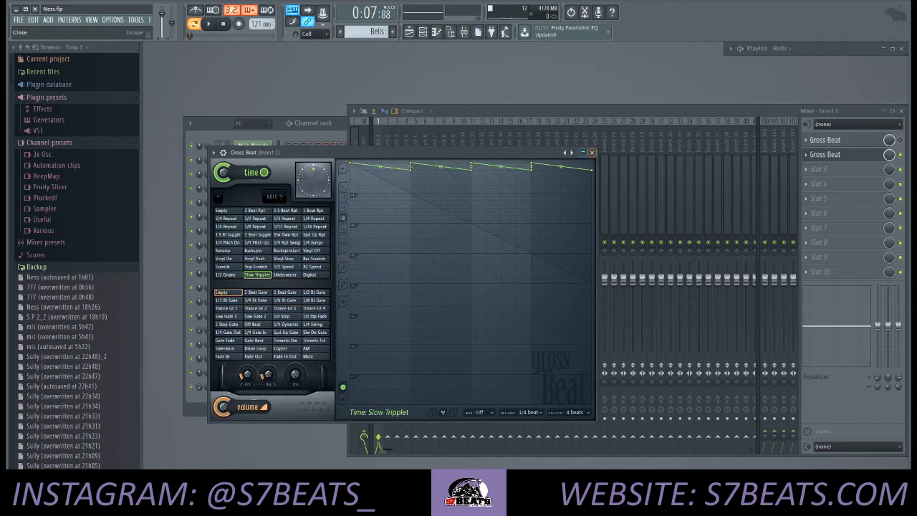
left_click(592, 153)
- Open the Bells channel in the piano roll and play back its pattern
left_click(253, 174)
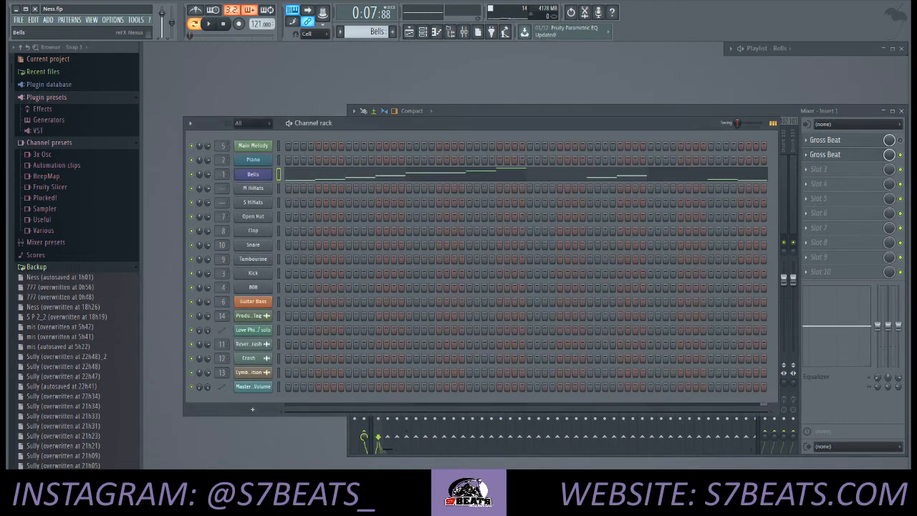
left_click(437, 31)
key("space")
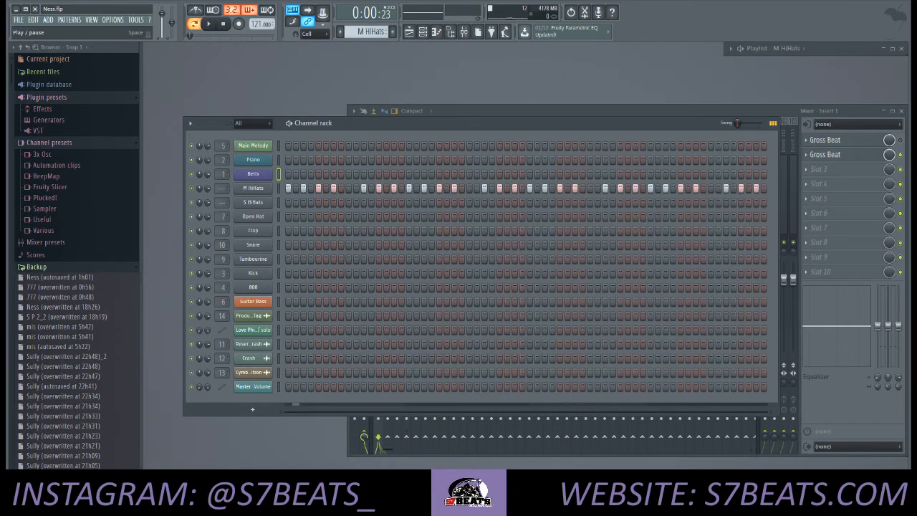
- Play back the M HiHats pattern from the channel rack and stop it
left_click(208, 24)
key("space")
key("space")
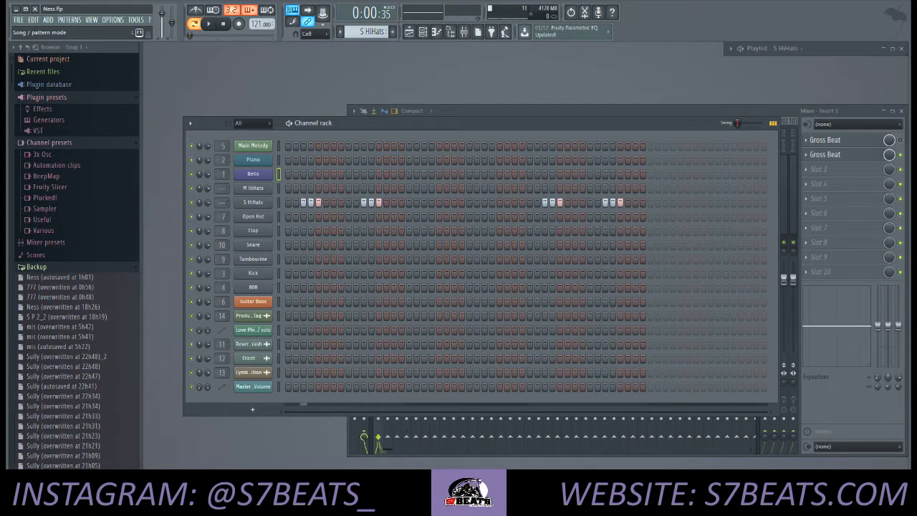
- Play back the S HiHats pattern and the Open Hat pattern, stopping each one after listening
key("space")
key("space")
key("KP_Add")
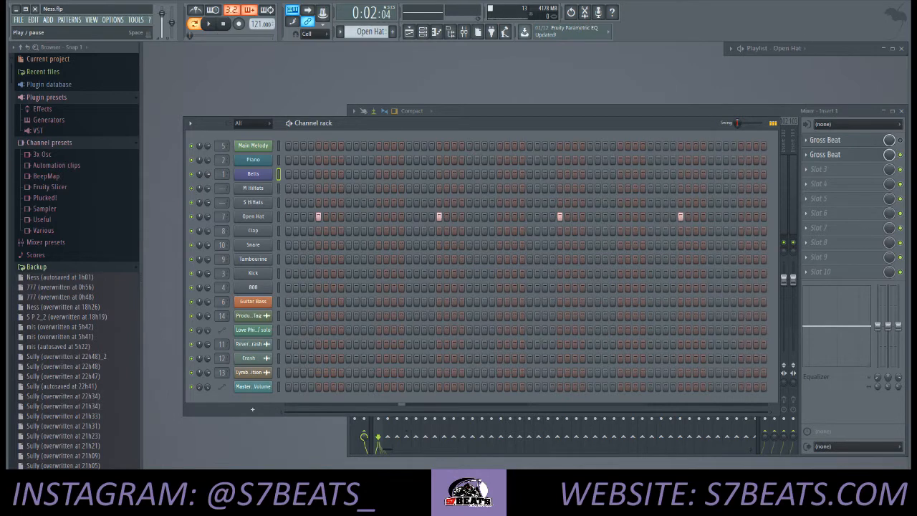
key("space")
key("space")
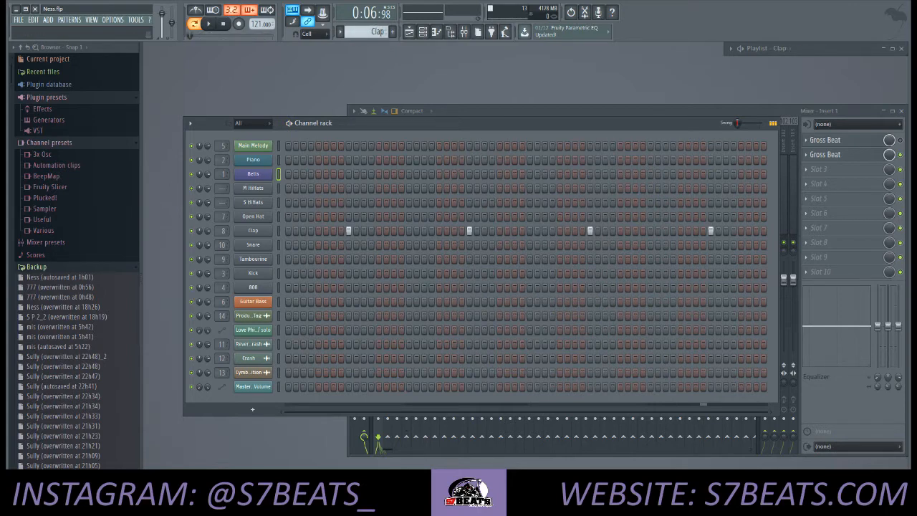
- Inspect the QL Spaces reverb on the Clap's mixer insert, close it and play the Clap pattern
key("F9")
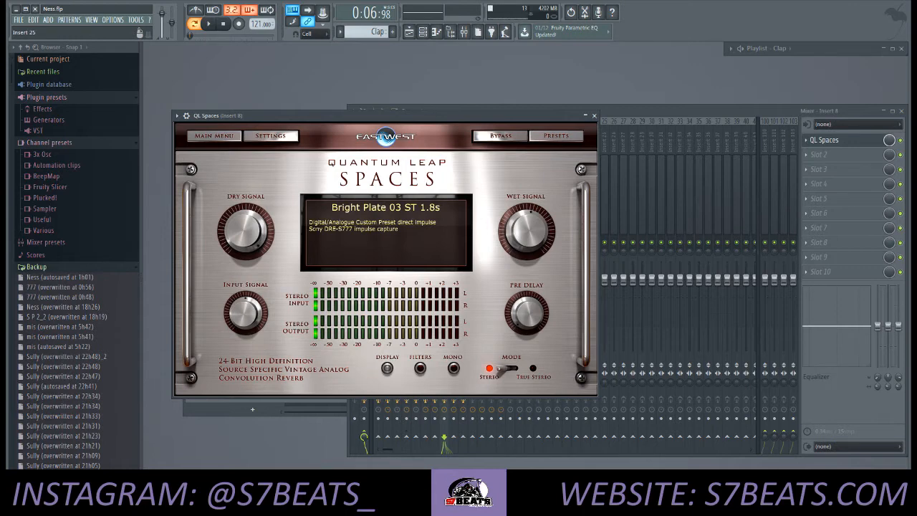
left_click(594, 115)
key("space")
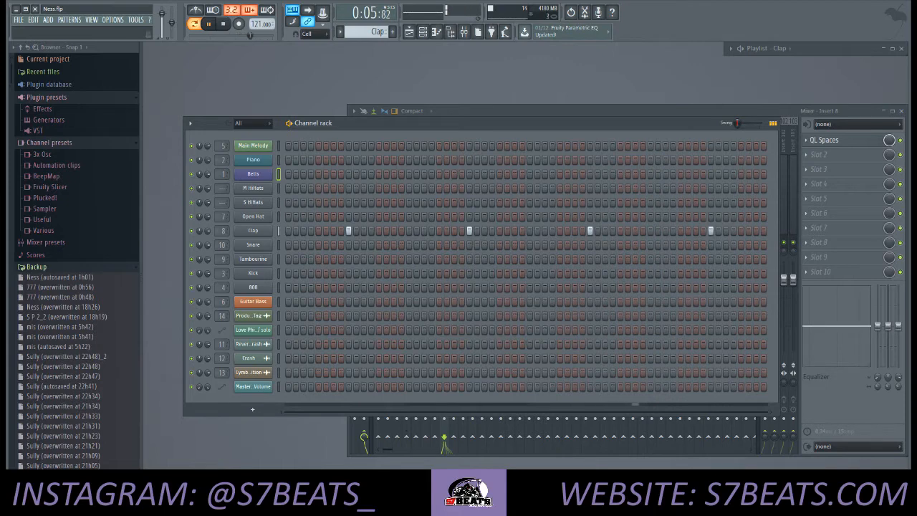
key("space")
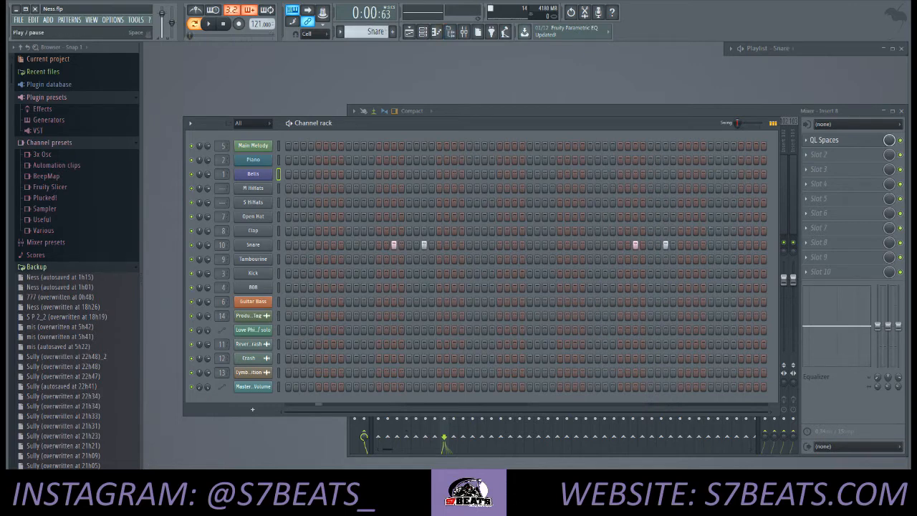
- Play back the Snare pattern and the Tambourine pattern, moving to the following pattern after each one
key("space")
key("space")
scroll(372, 32, "down", 1)
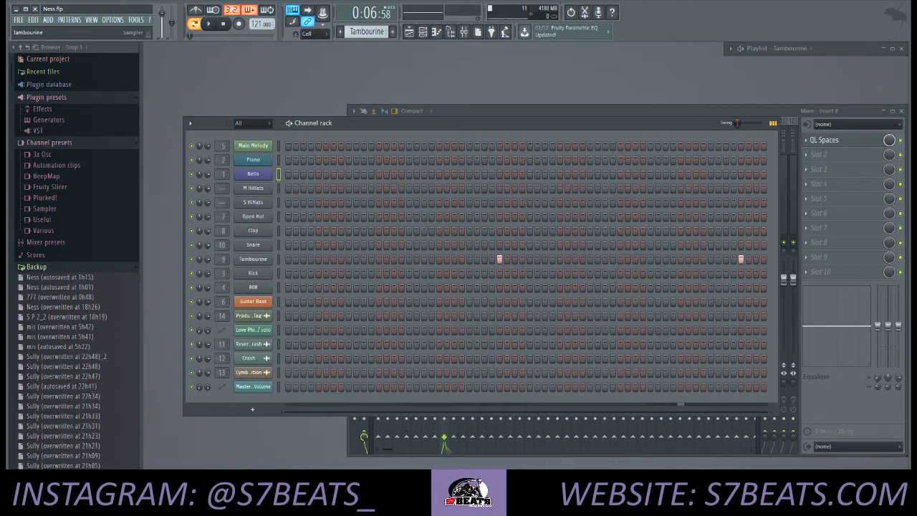
key("space")
key("space")
scroll(367, 32, "down", 1)
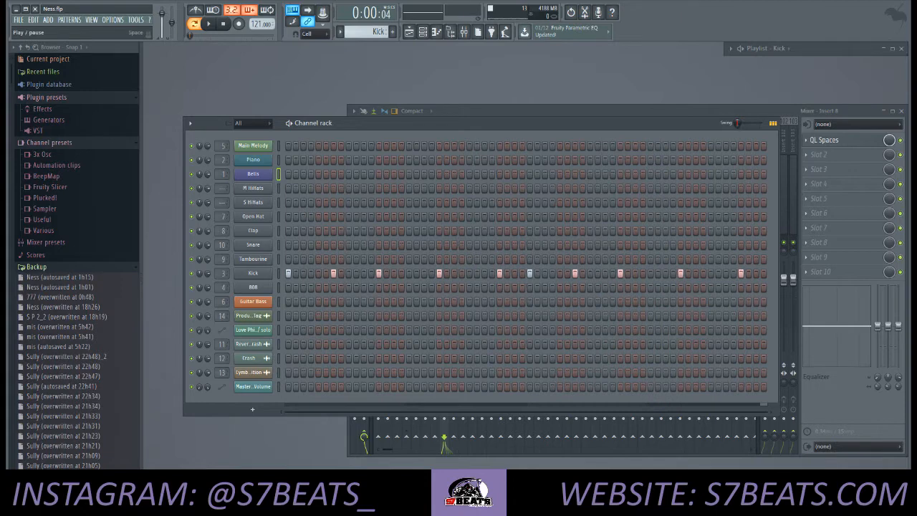
- Play back the Kick pattern, stop it and switch to the 808 pattern
left_click(209, 24)
key("space")
key("plus")
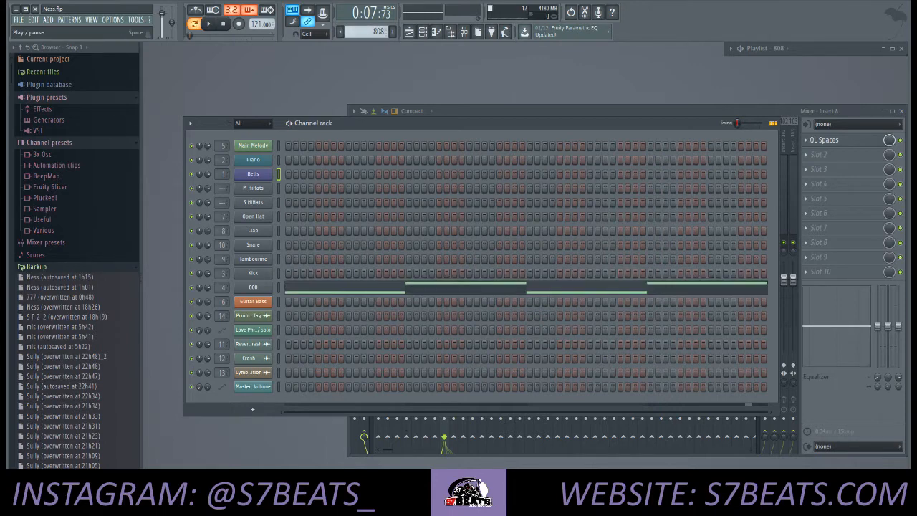
- Open the 808 channel in the piano roll and play back its bass notes
left_click(253, 287)
key("F7")
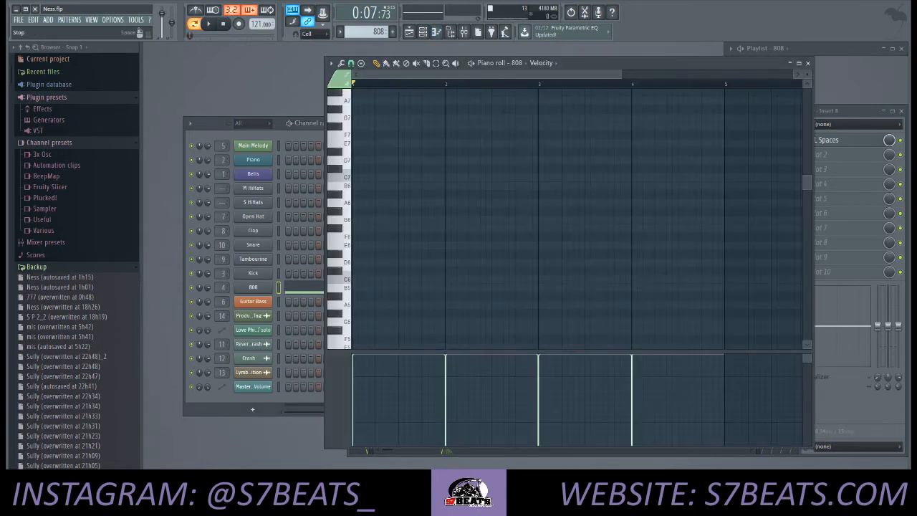
key("space")
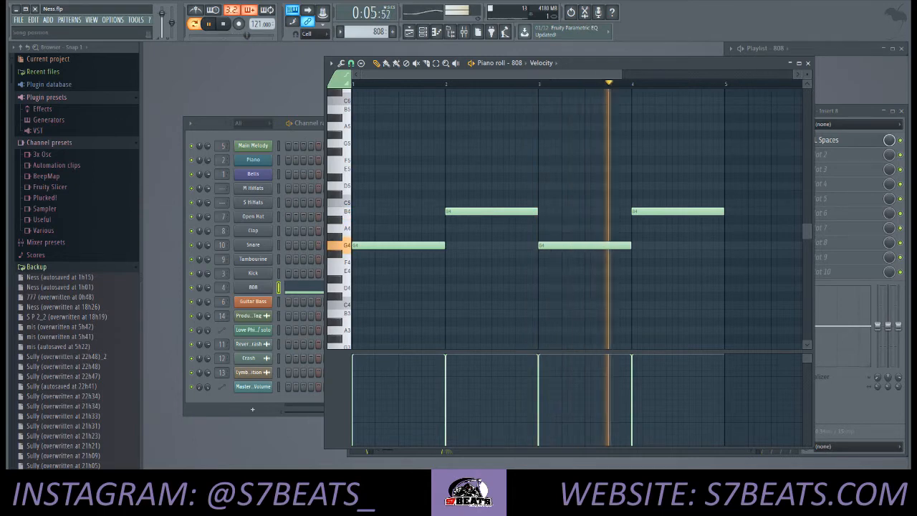
- Stop the 808 playback, then play back Pattern 15 with the combined drum and 808 parts
left_click(209, 23)
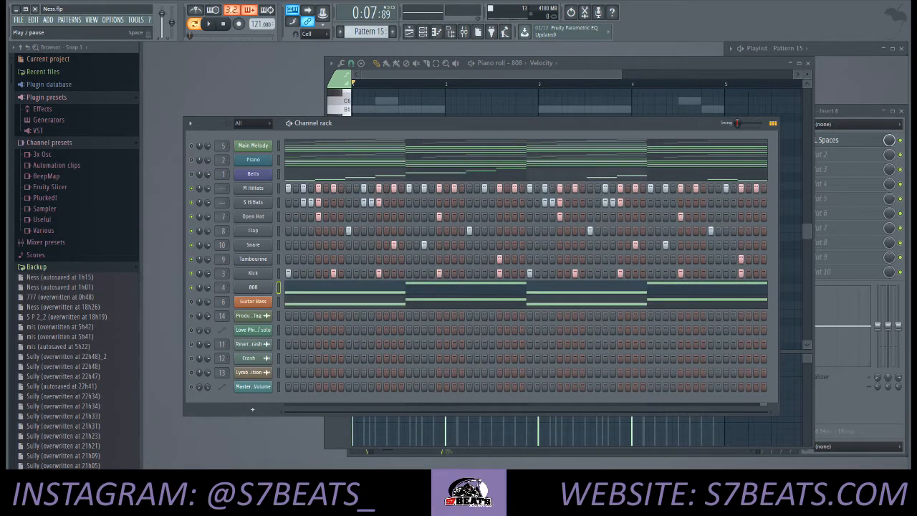
key("space")
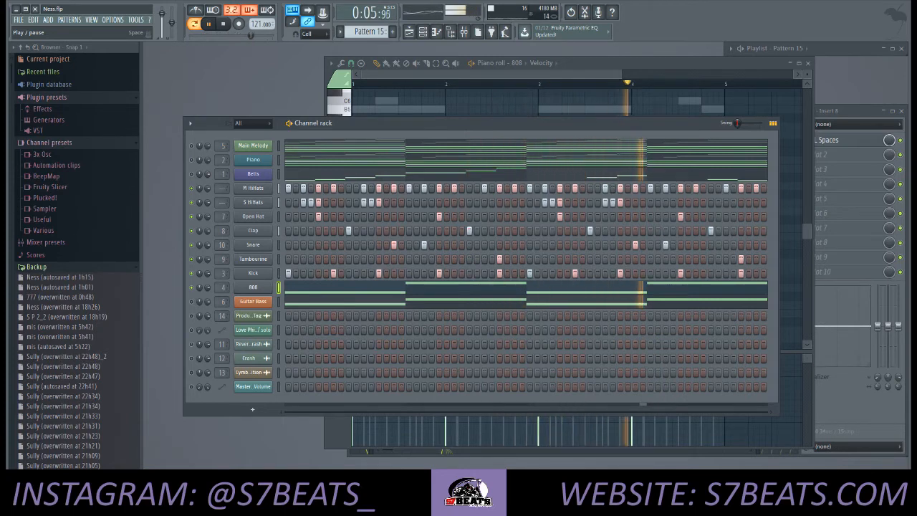
key("space")
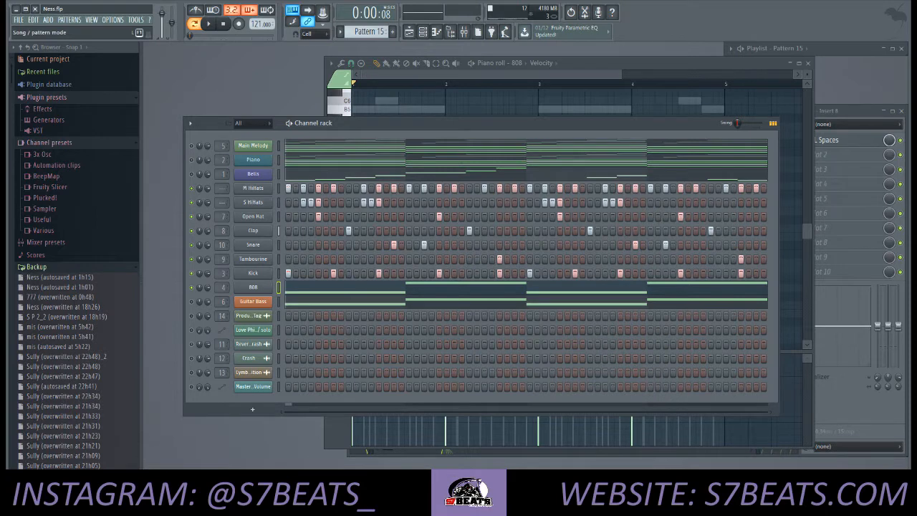
- Inspect the Guitar Bass instrument and its EW Ministry Of Rock 2 sound library, and close the instrument
left_click(253, 301)
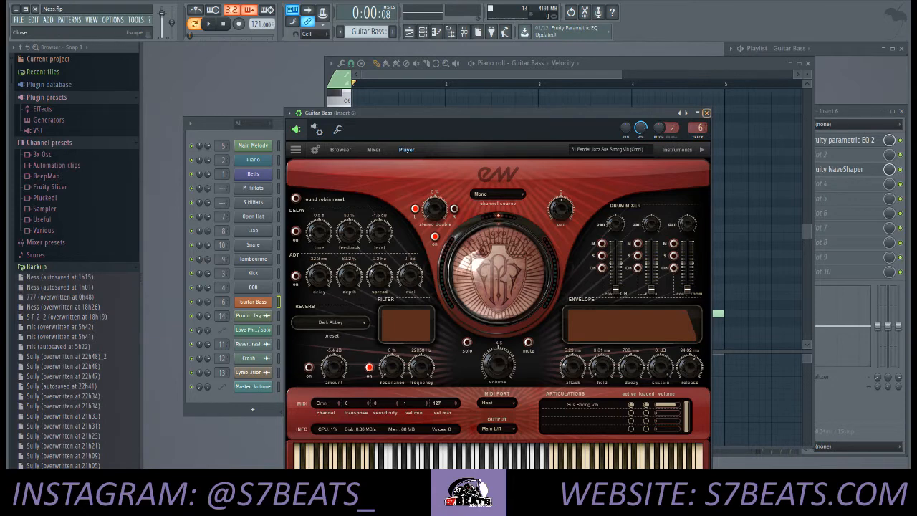
left_click(341, 149)
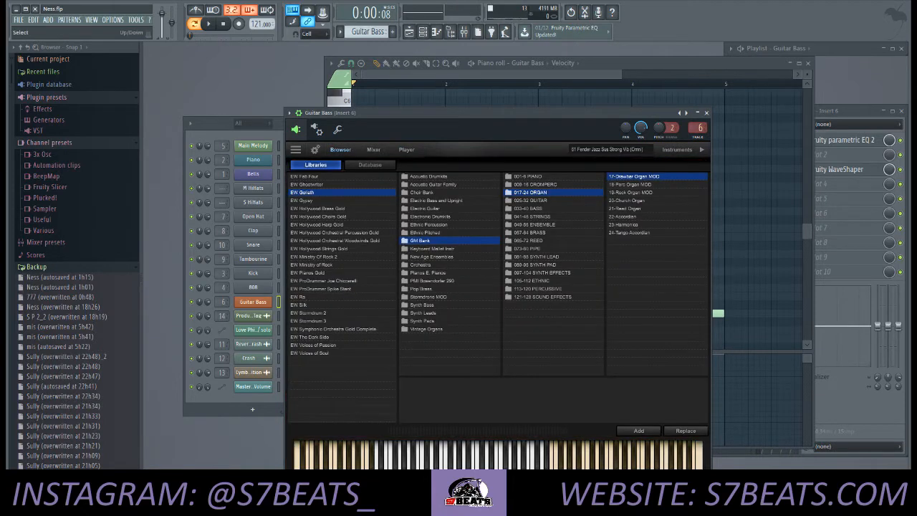
left_click(314, 257)
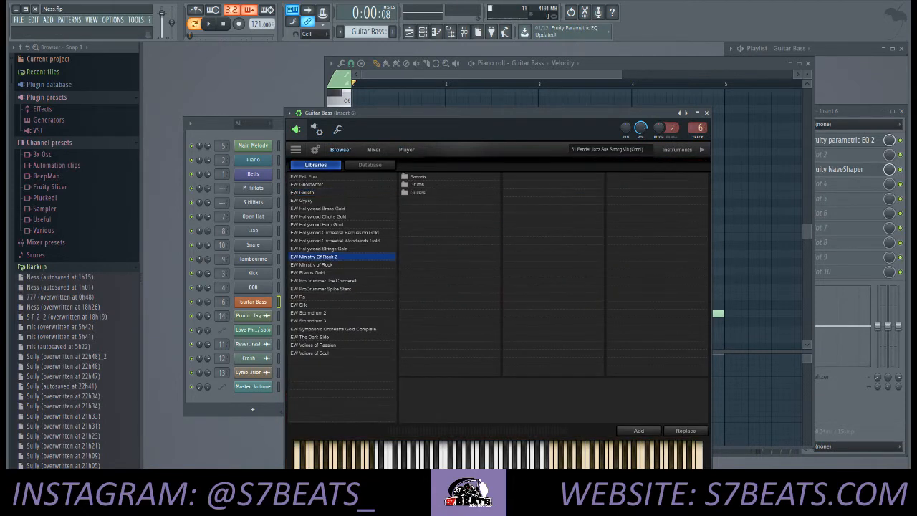
left_click(406, 149)
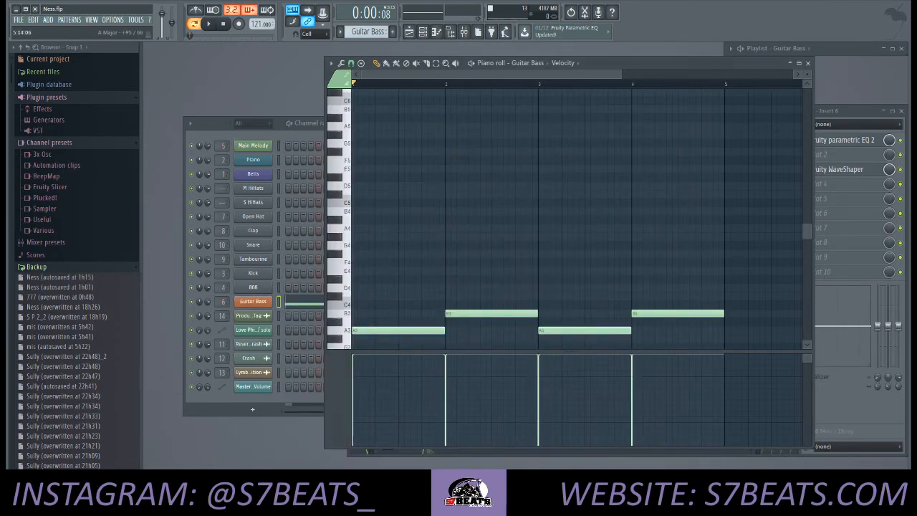
left_click(707, 113)
- Inspect the Fruity WaveShaper and Fruity parametric EQ 2 effects on the Guitar Bass mixer insert, and close both
left_click(837, 169)
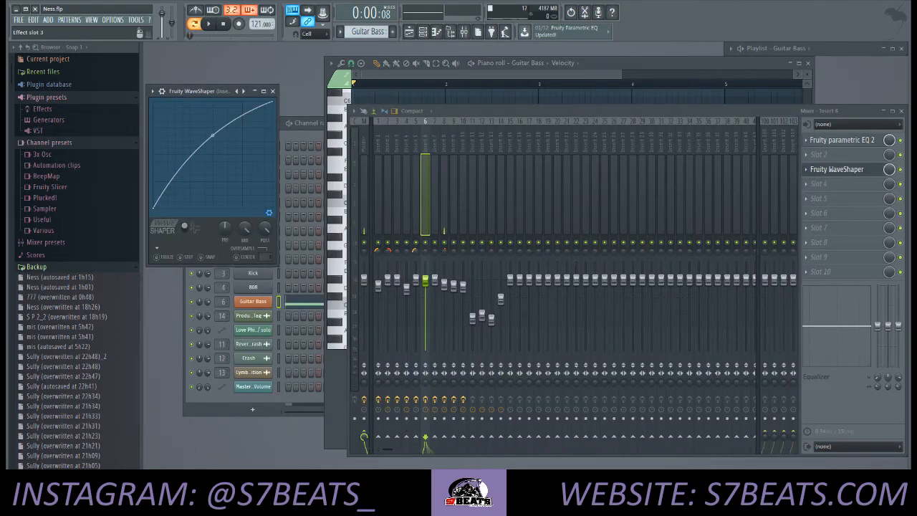
left_click(840, 140)
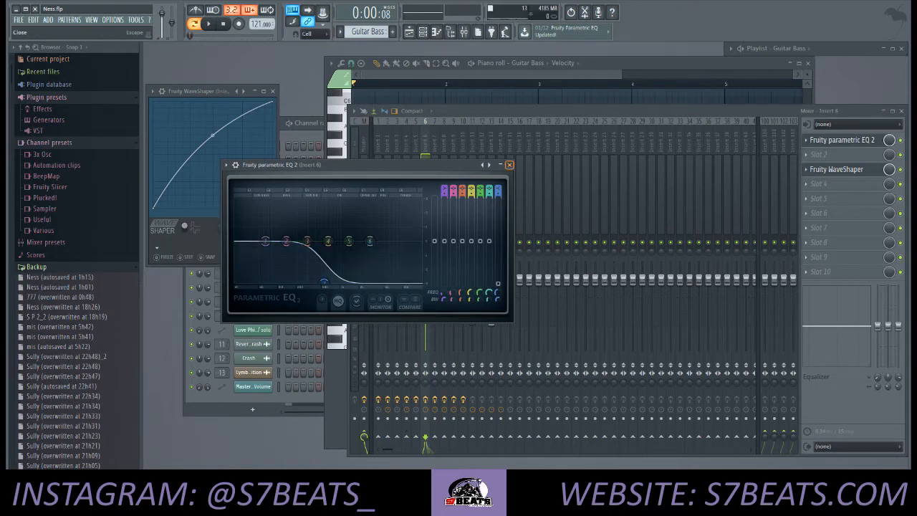
key("Escape")
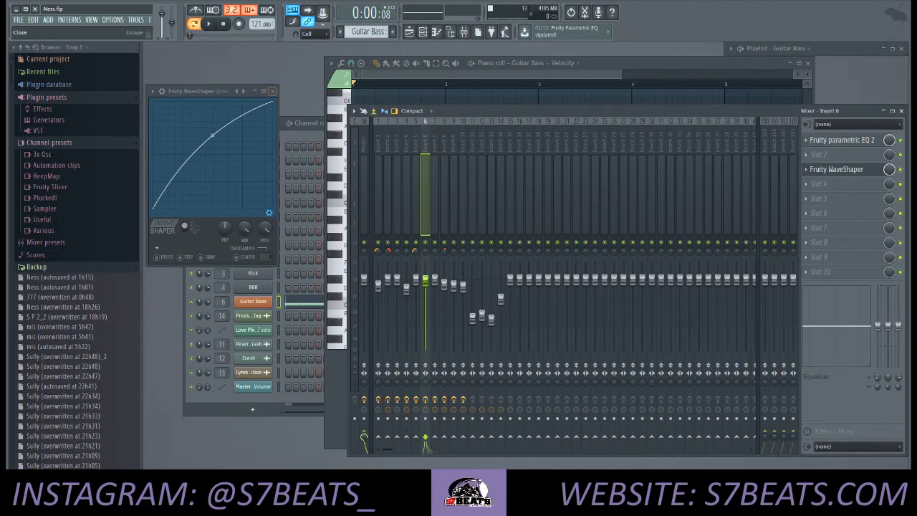
left_click(272, 91)
- Show the Guitar Bass notes in the piano roll and play back the pattern
left_click(416, 63)
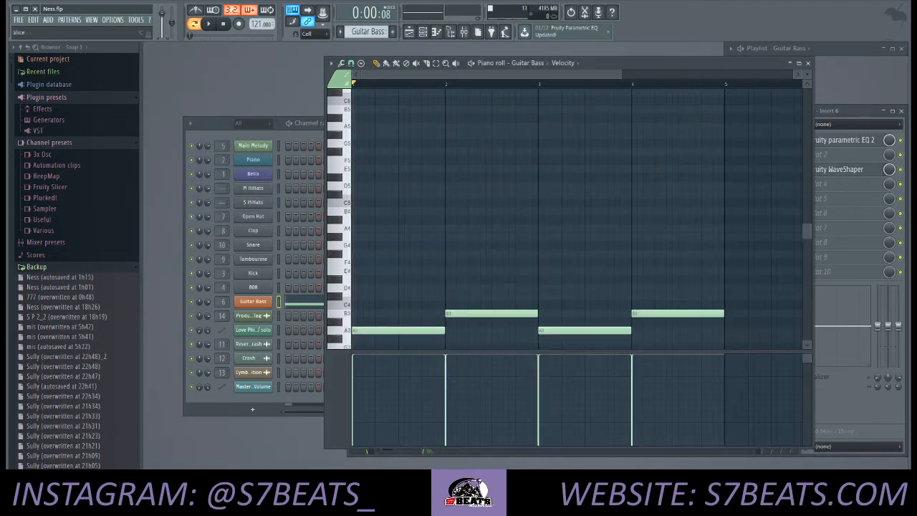
scroll(573, 215, "down", 3)
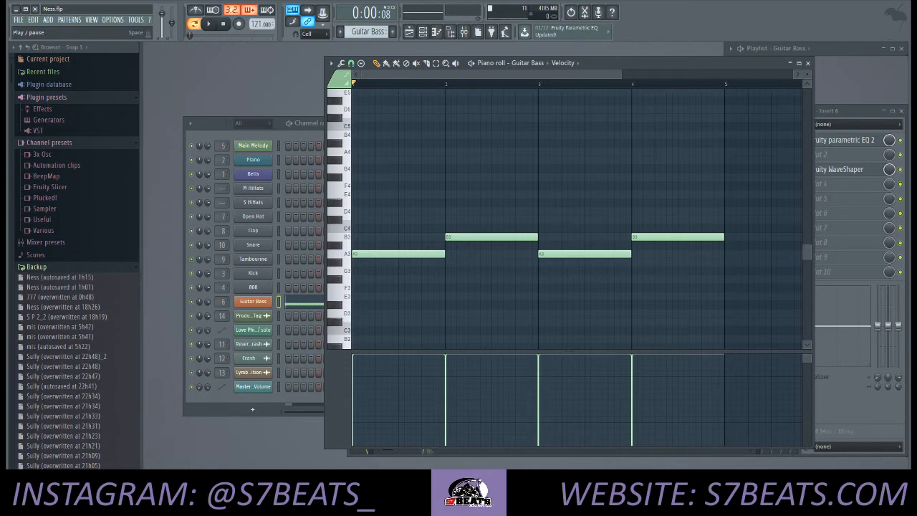
key("space")
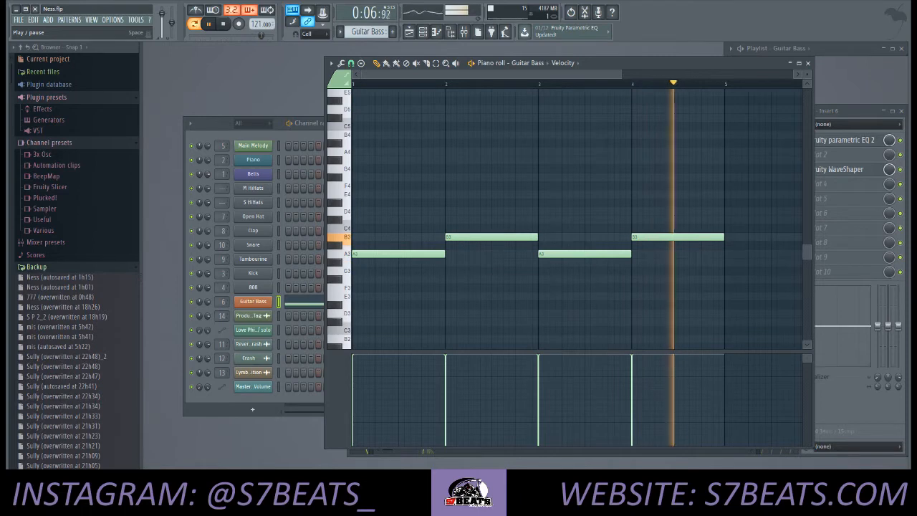
key("space")
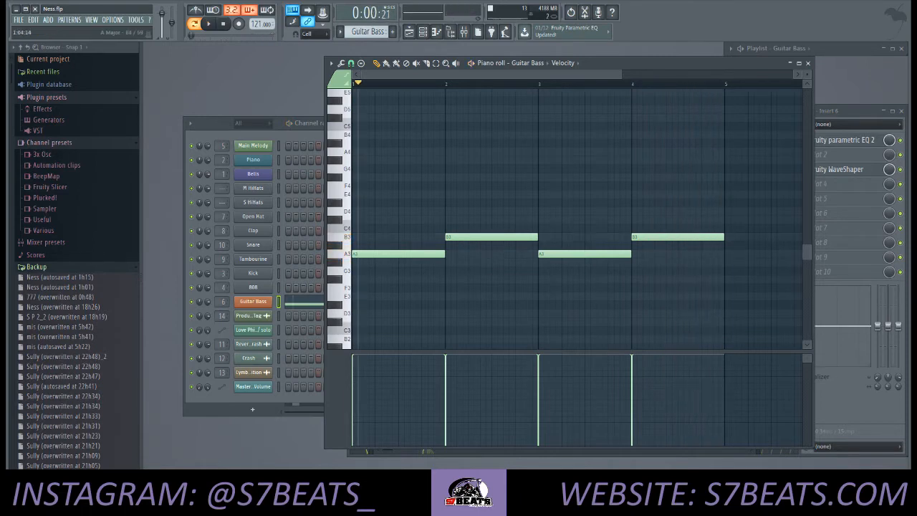
- Open the playlist and play the song arrangement from the intro through the first drum section, pausing near bar 21
key("F9")
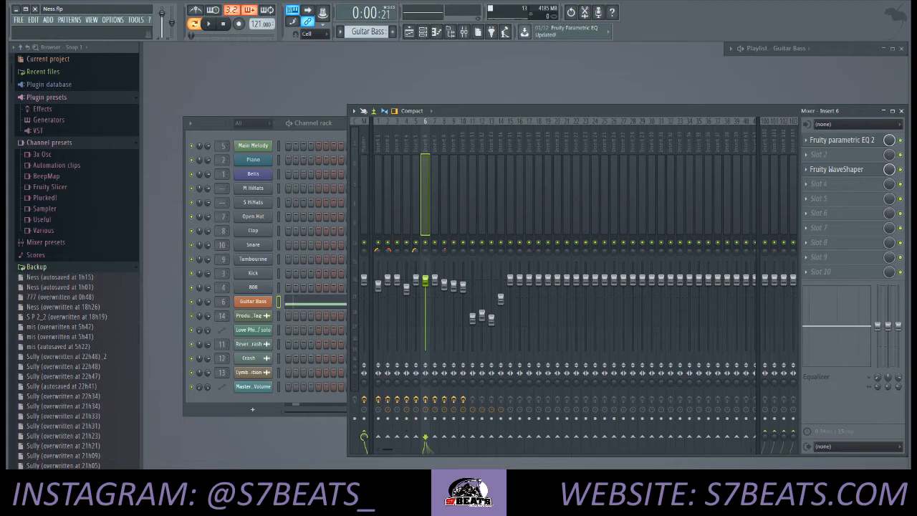
key("F5")
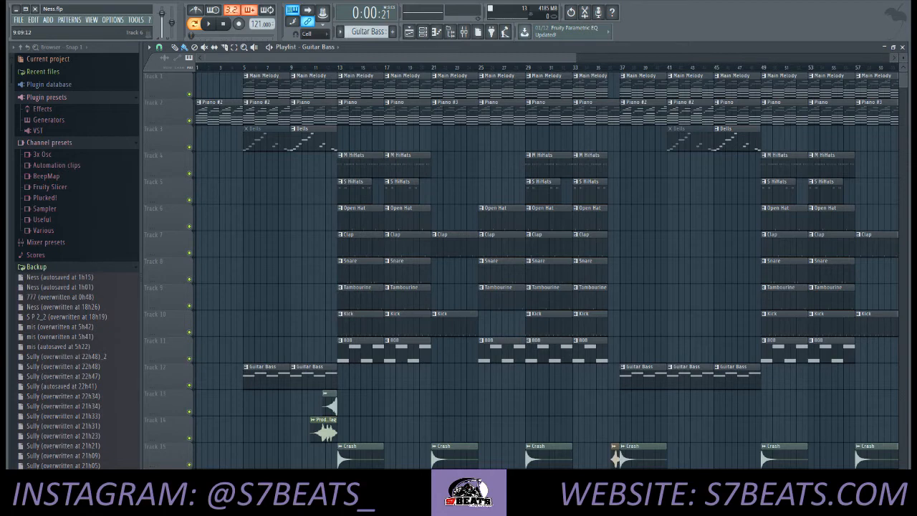
key("space")
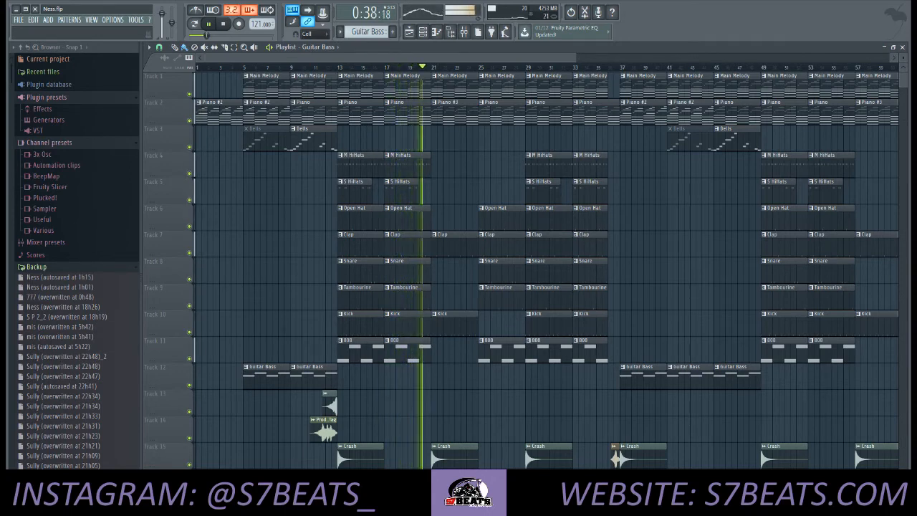
key("space")
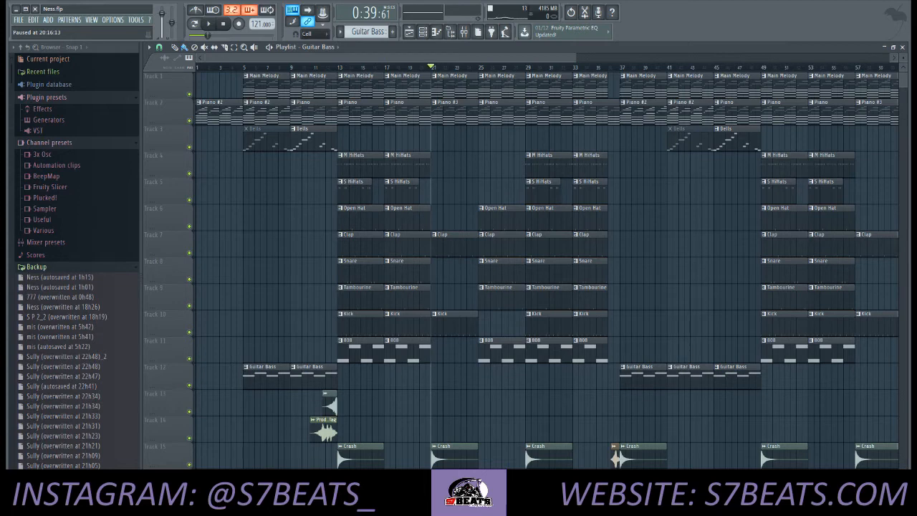
- Select the Piano pattern from its Track 2 clip and continue playing the arrangement in sections up to bar 49
left_click(310, 112)
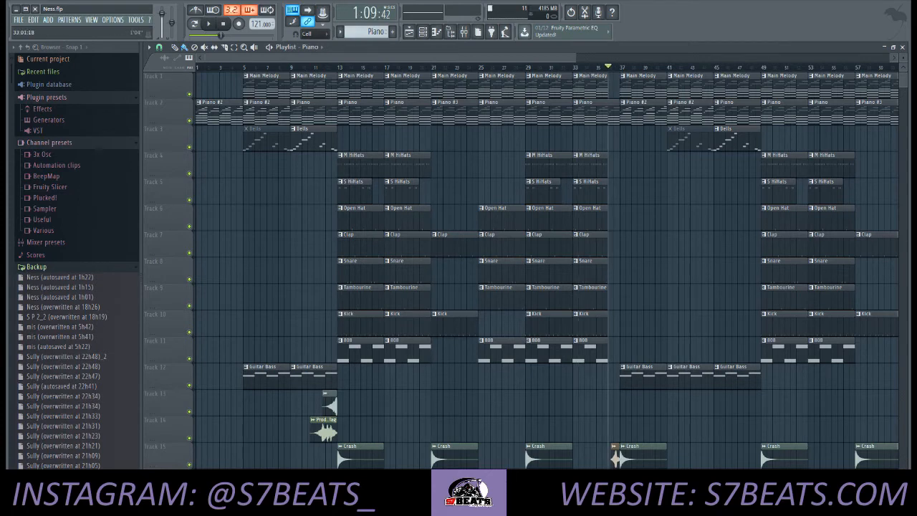
key("space")
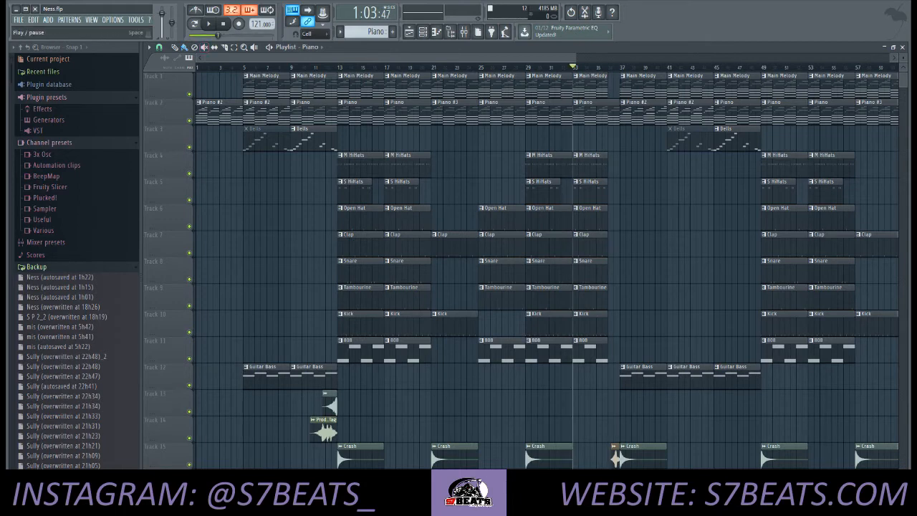
key("space")
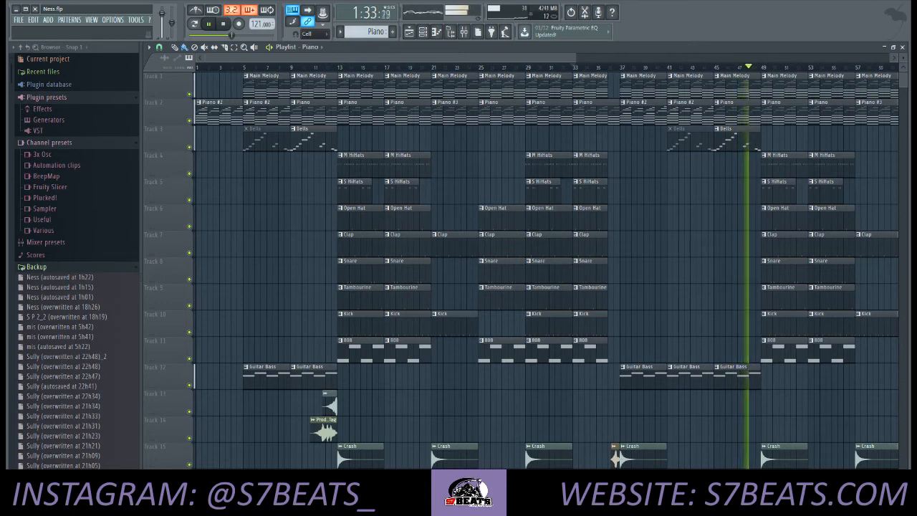
key("space")
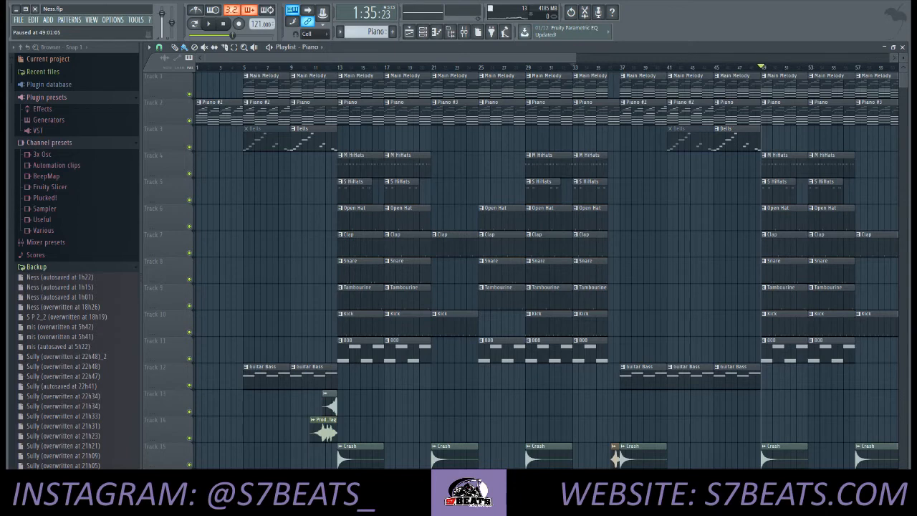
- Fit the whole arrangement into the playlist view and play the song from the beginning
mouse_move(575, 58)
left_mouse_down()
mouse_move(852, 57)
mouse_move(791, 58)
left_mouse_up()
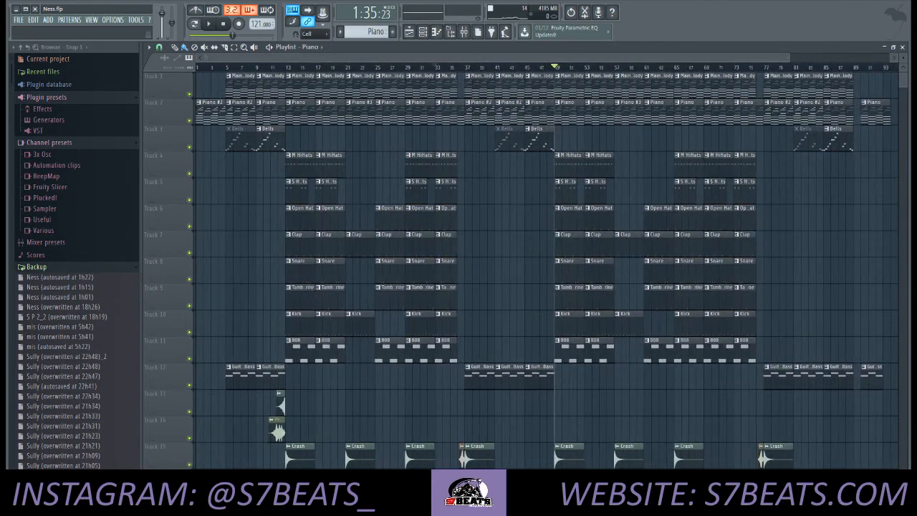
left_click_drag(210, 58, 288, 57)
scroll(454, 271, "down", 2)
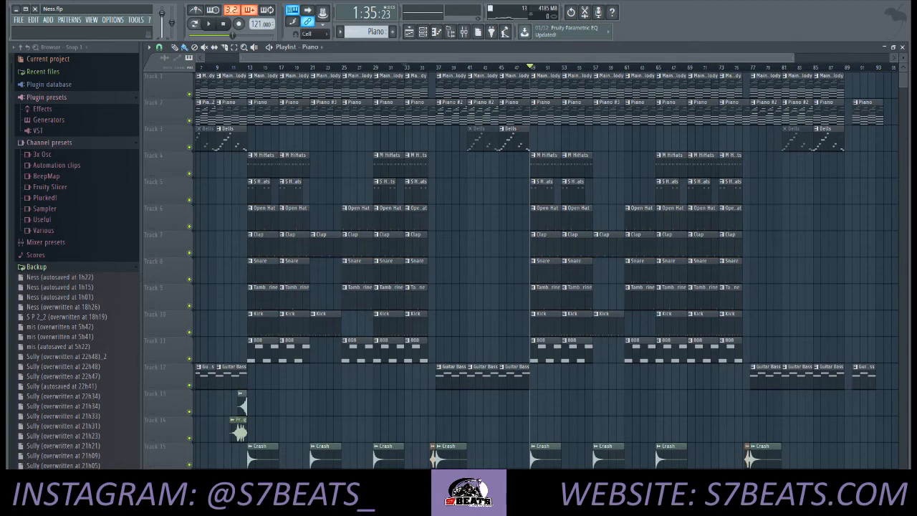
scroll(547, 261, "left", 1)
scroll(546, 262, "down", 2)
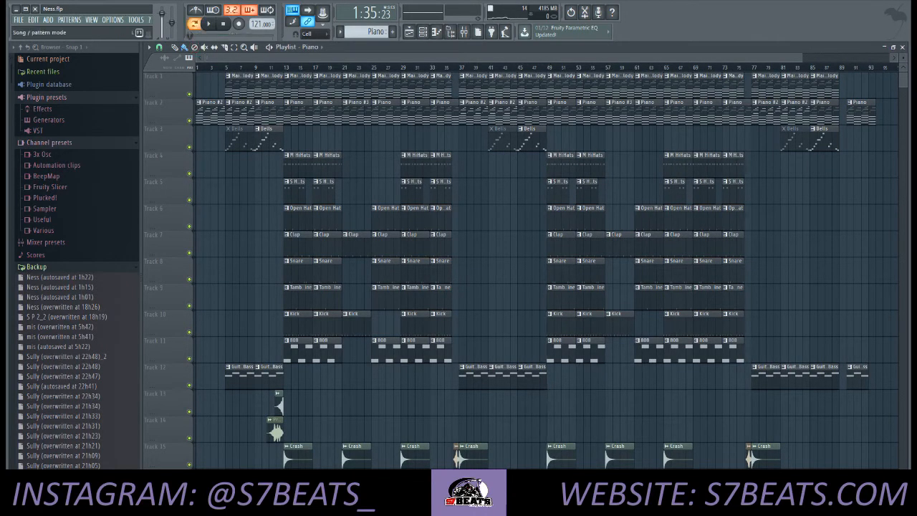
key("space")
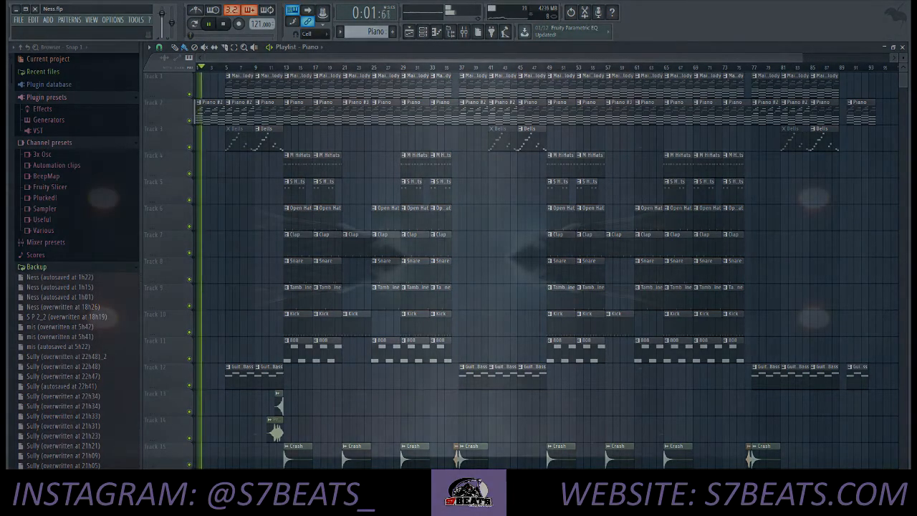